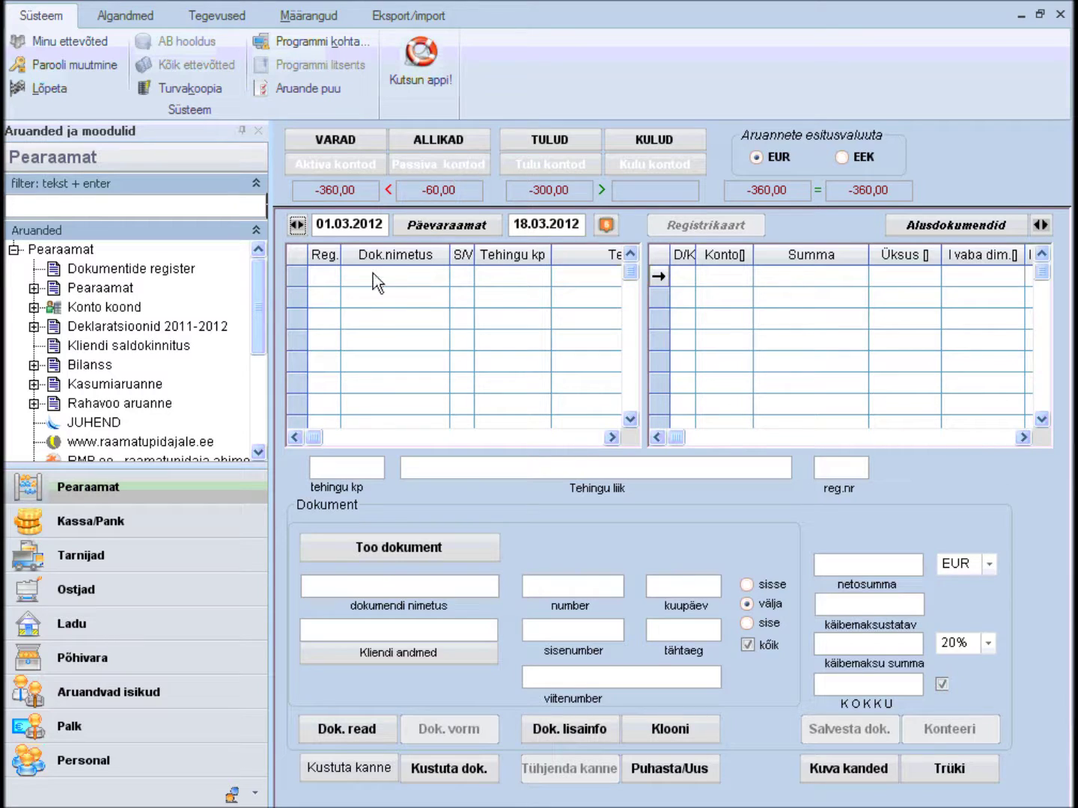
- Open a new sales invoice (Müügiarve) in the Ostjad module
click(74, 588)
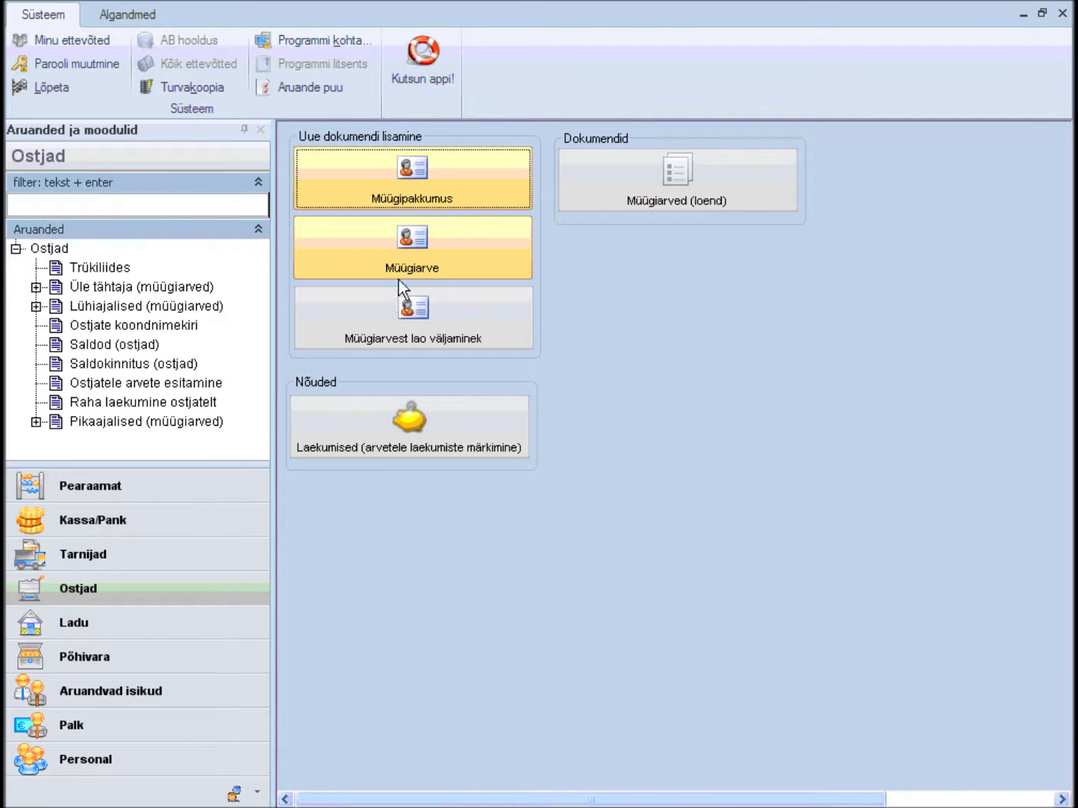
click(421, 258)
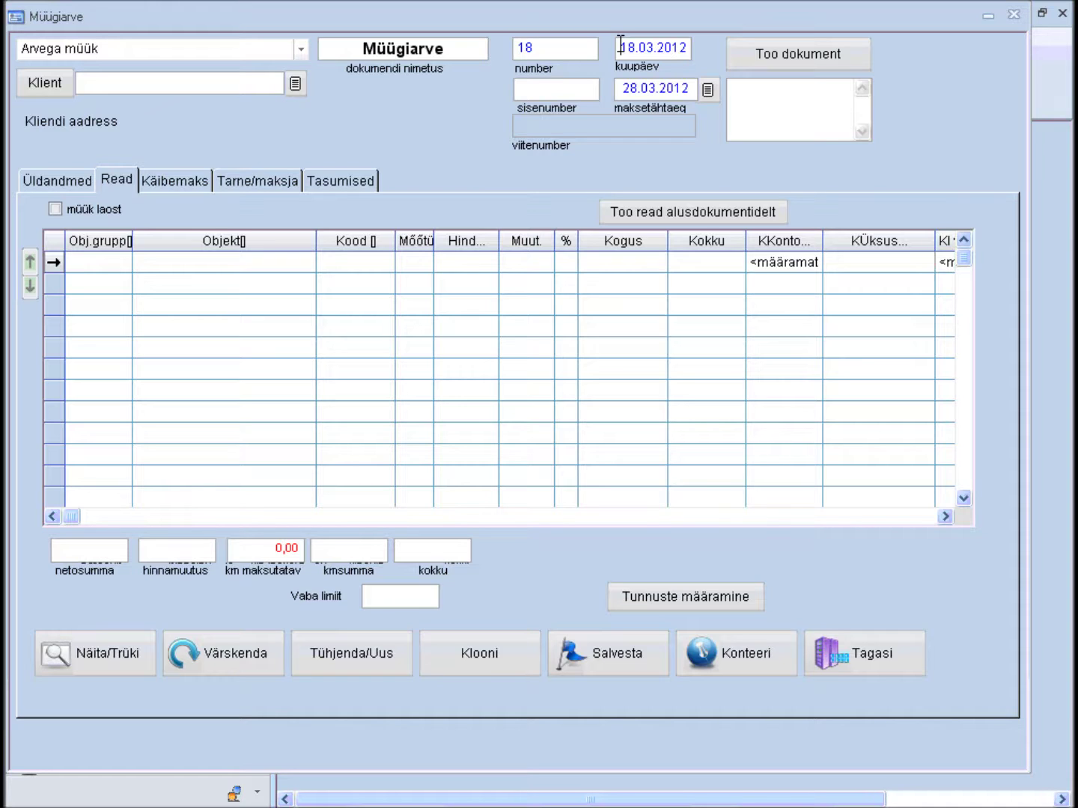
- Set the invoice's payment term to 14 days (14 päeva) from the list of due terms
click(624, 87)
click(707, 91)
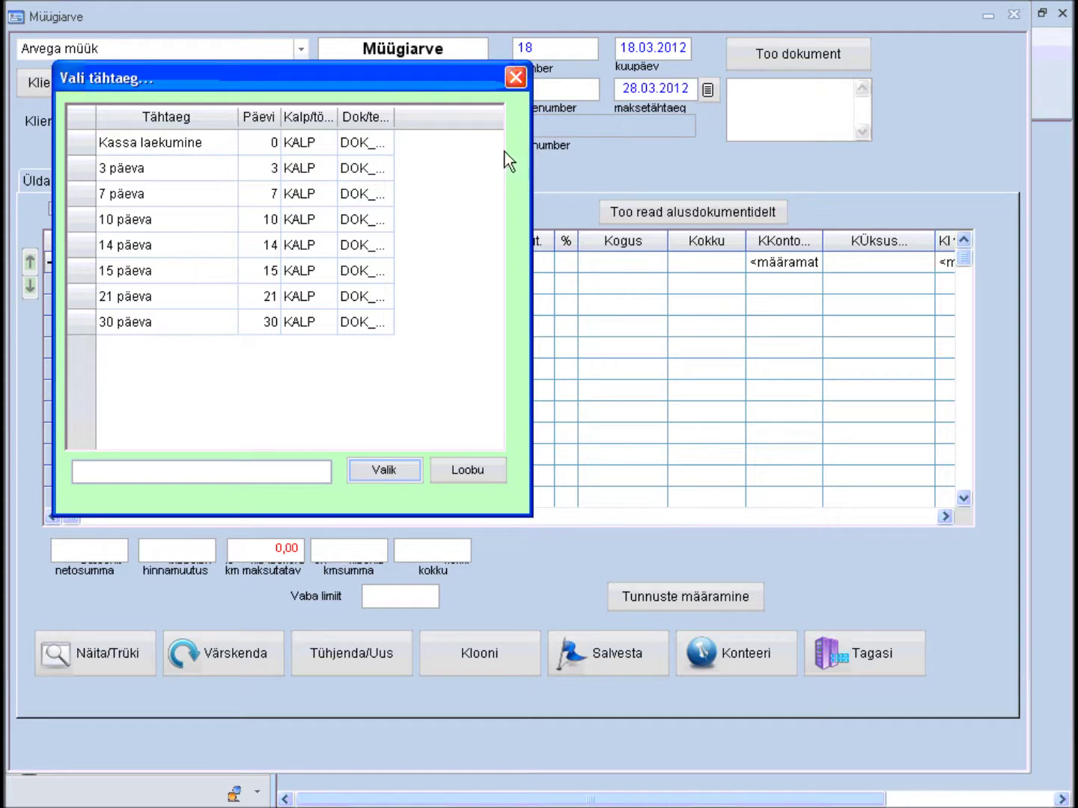
click(132, 244)
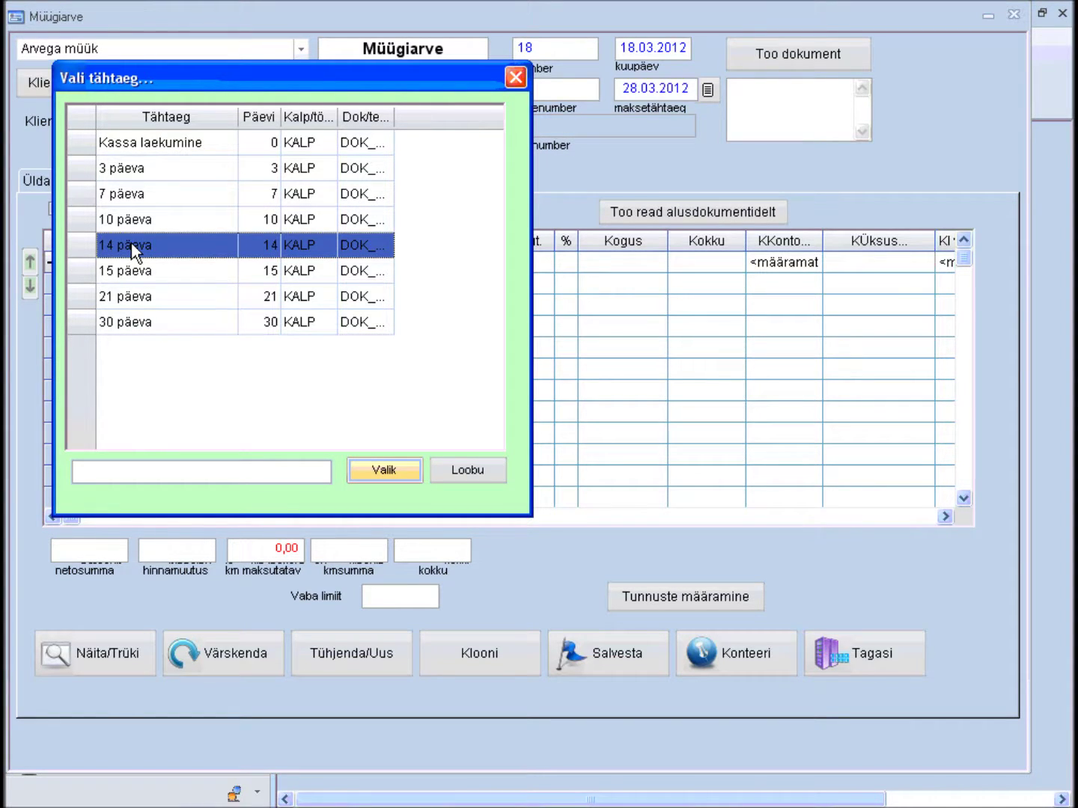
click(379, 471)
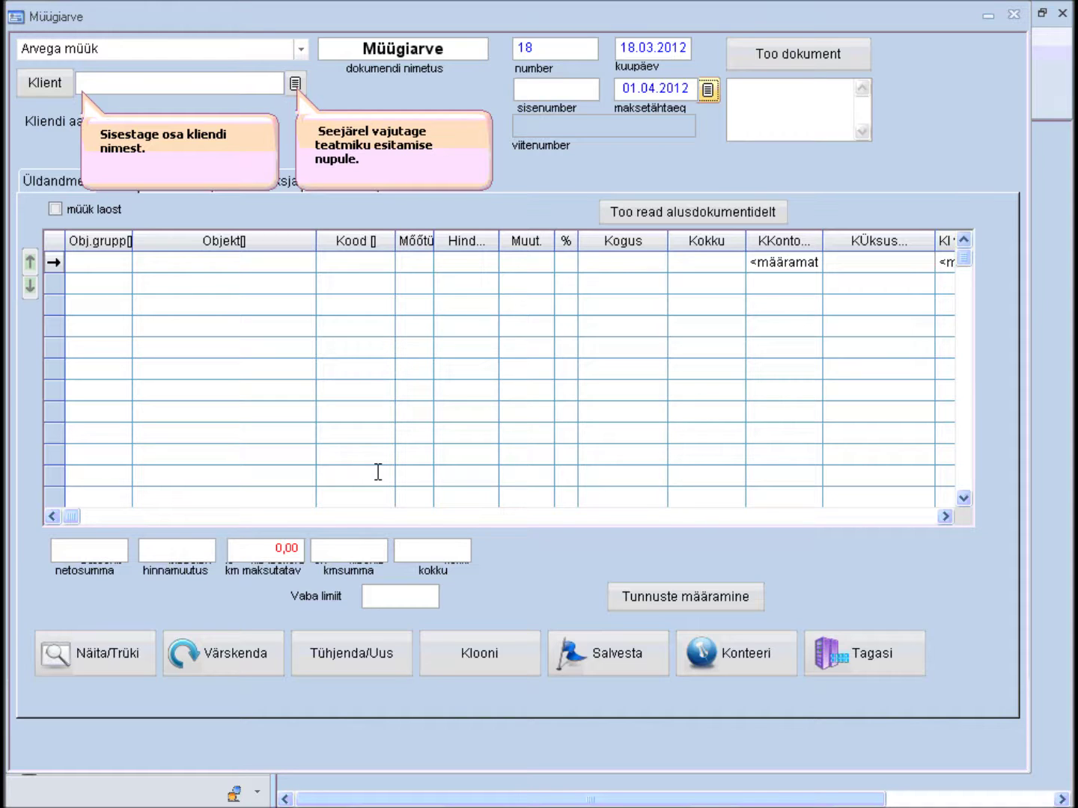
- Look up the client with the partial name "kul" and assign Kultuur AS to the invoice
text(k)
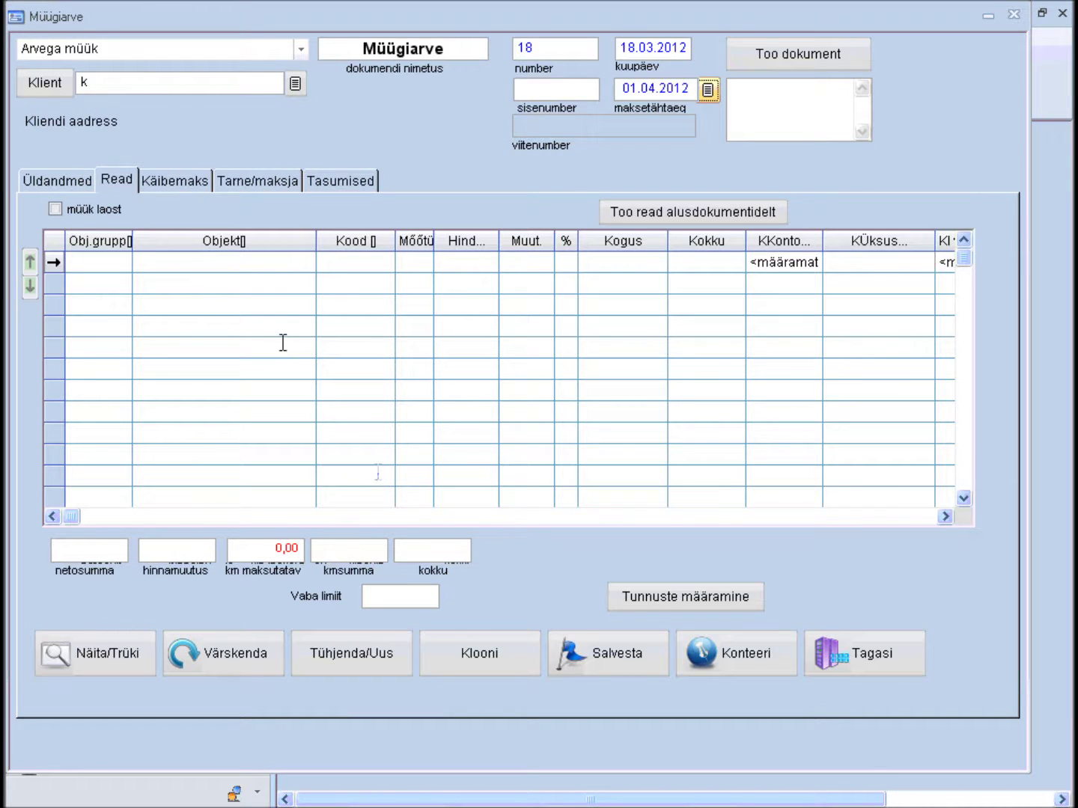
key(BackSpace)
text(kul)
key(Tab)
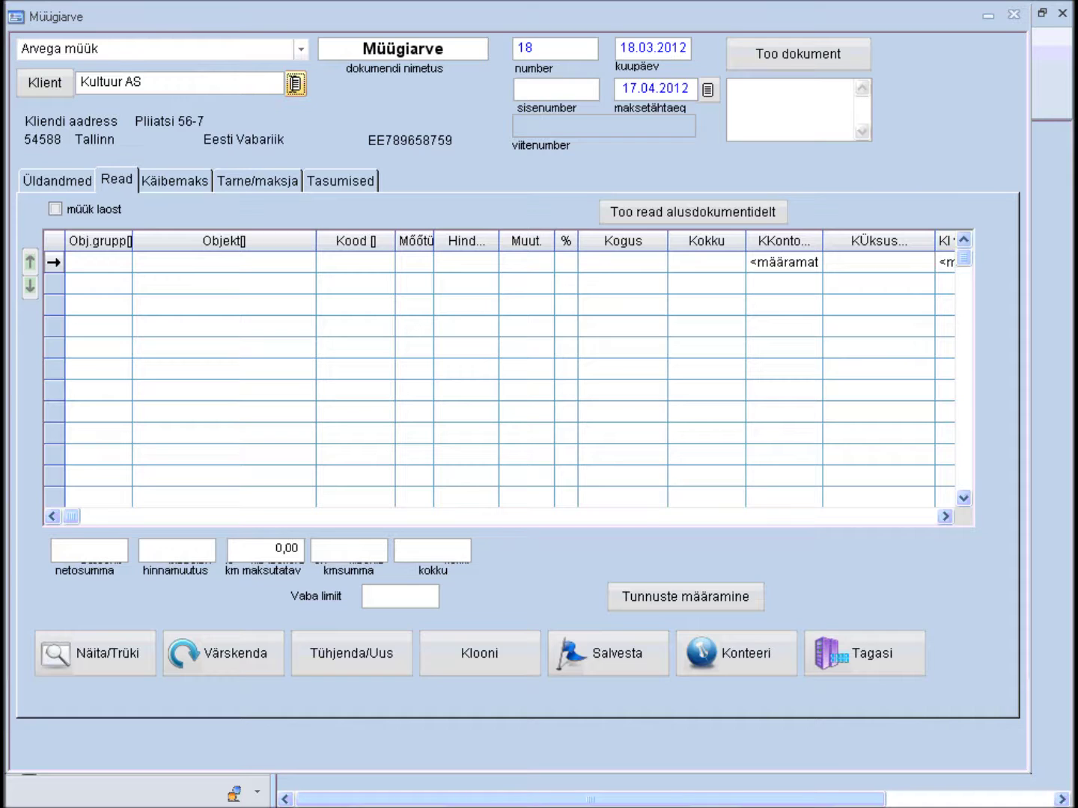
- Fill the first invoice row with the item Sinine pastakas from the Kirjutusvahendid object group
mouse_move(340, 258)
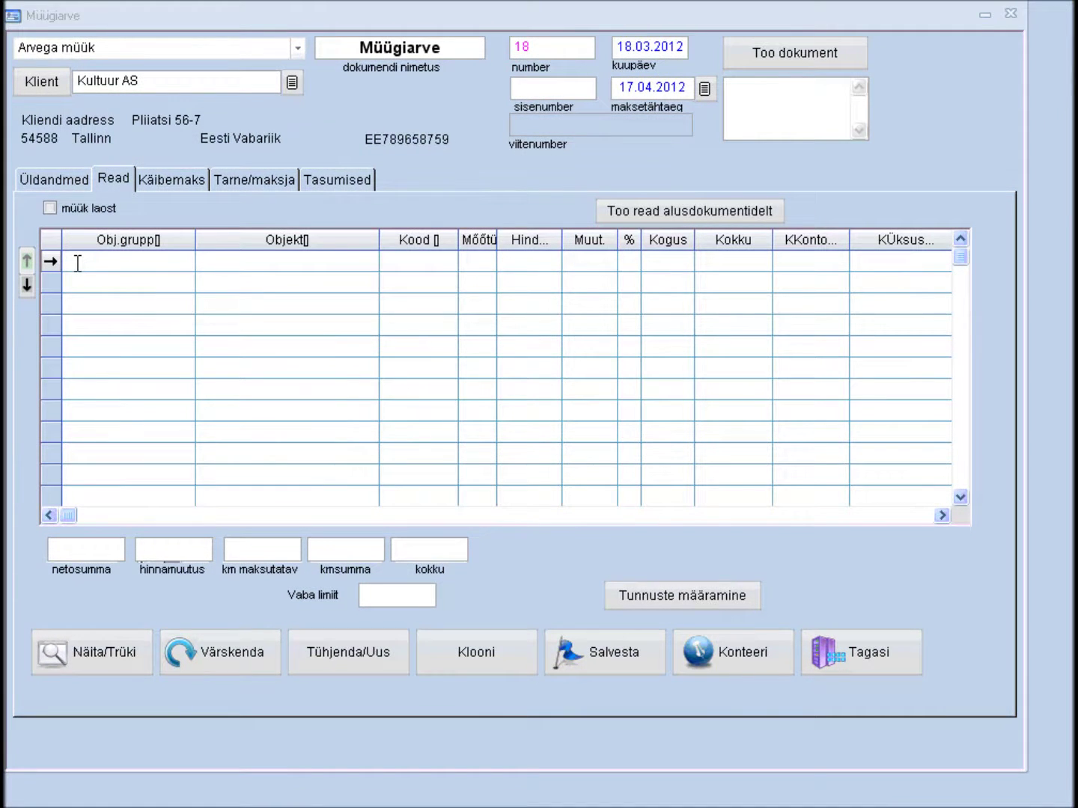
click(78, 263)
double_click(135, 300)
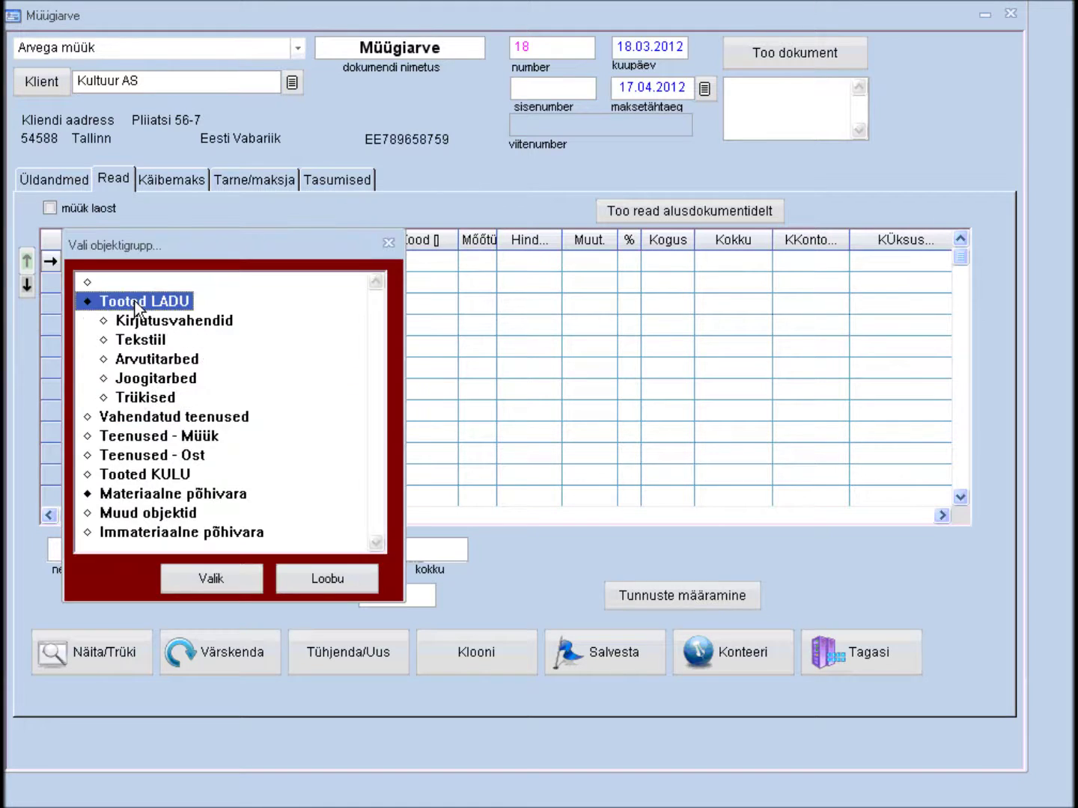
click(136, 322)
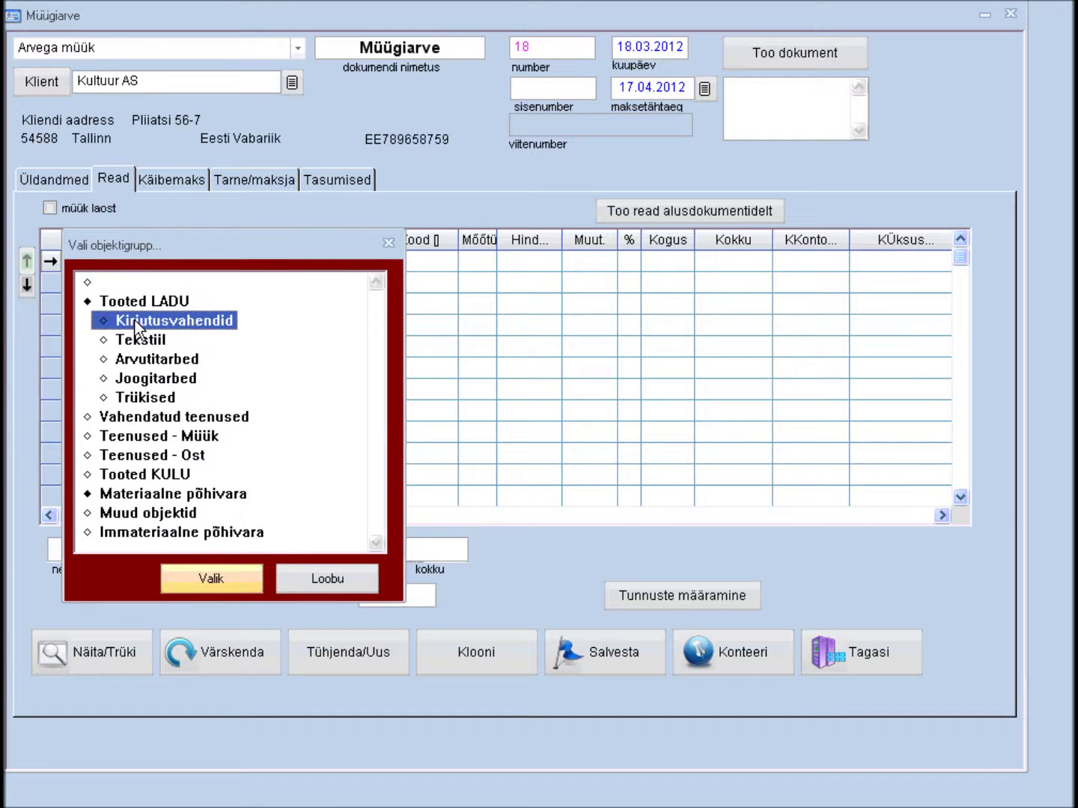
click(213, 573)
click(206, 265)
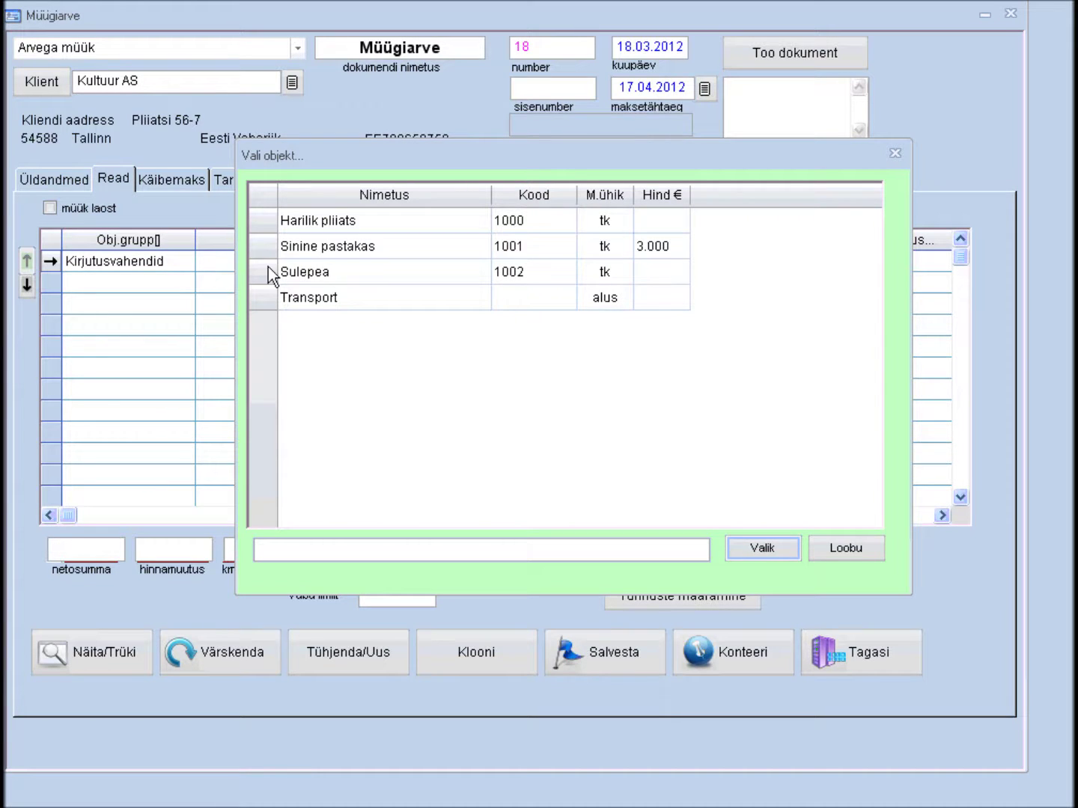
click(307, 250)
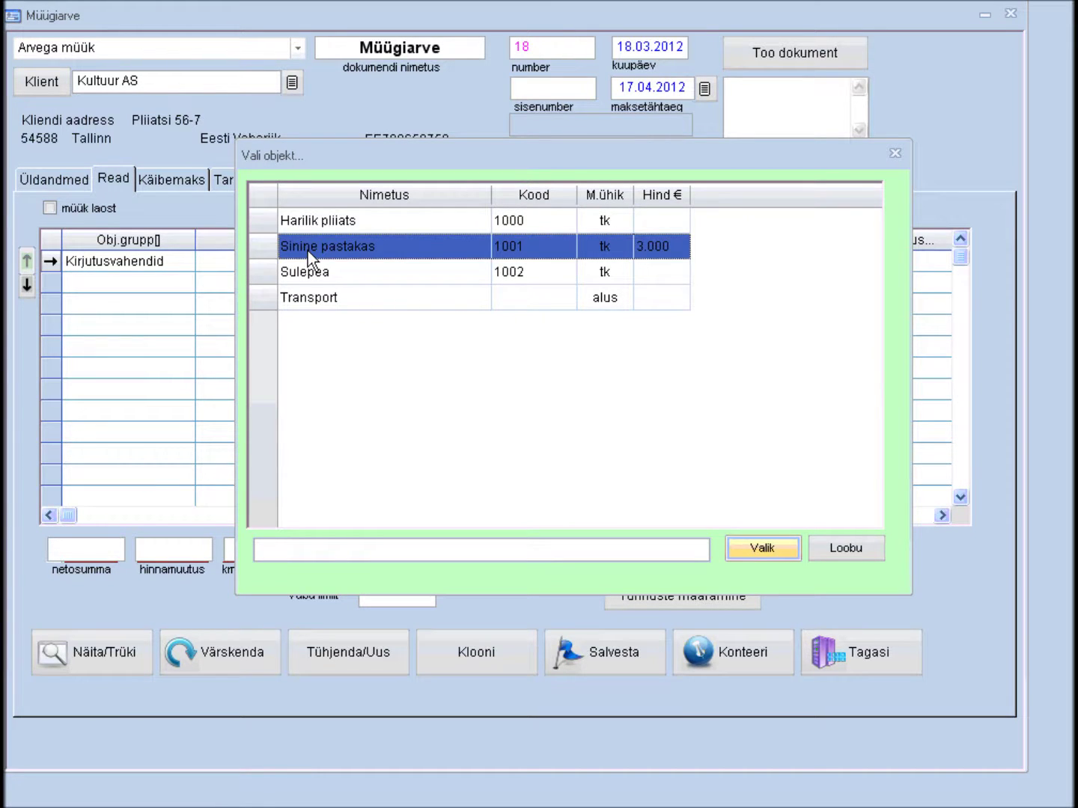
double_click(307, 252)
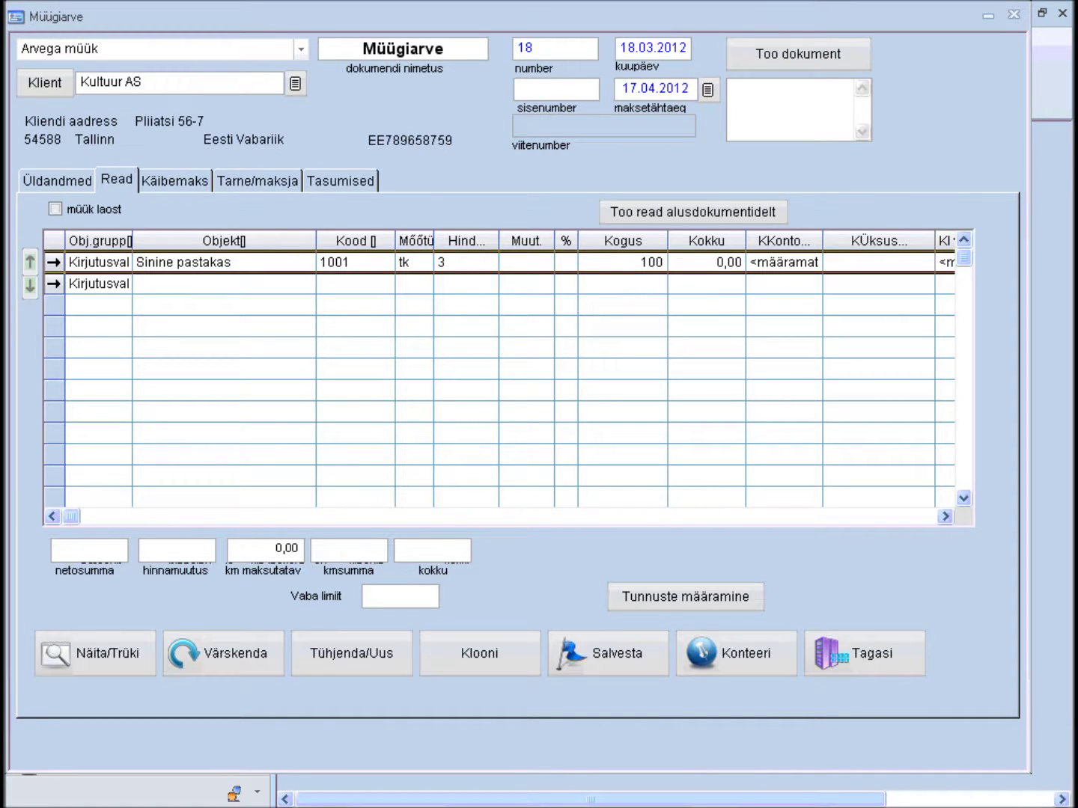
- Set the Sinine pastakas quantity to 100, calculate the row total, and post the invoice
click(617, 264)
click(711, 262)
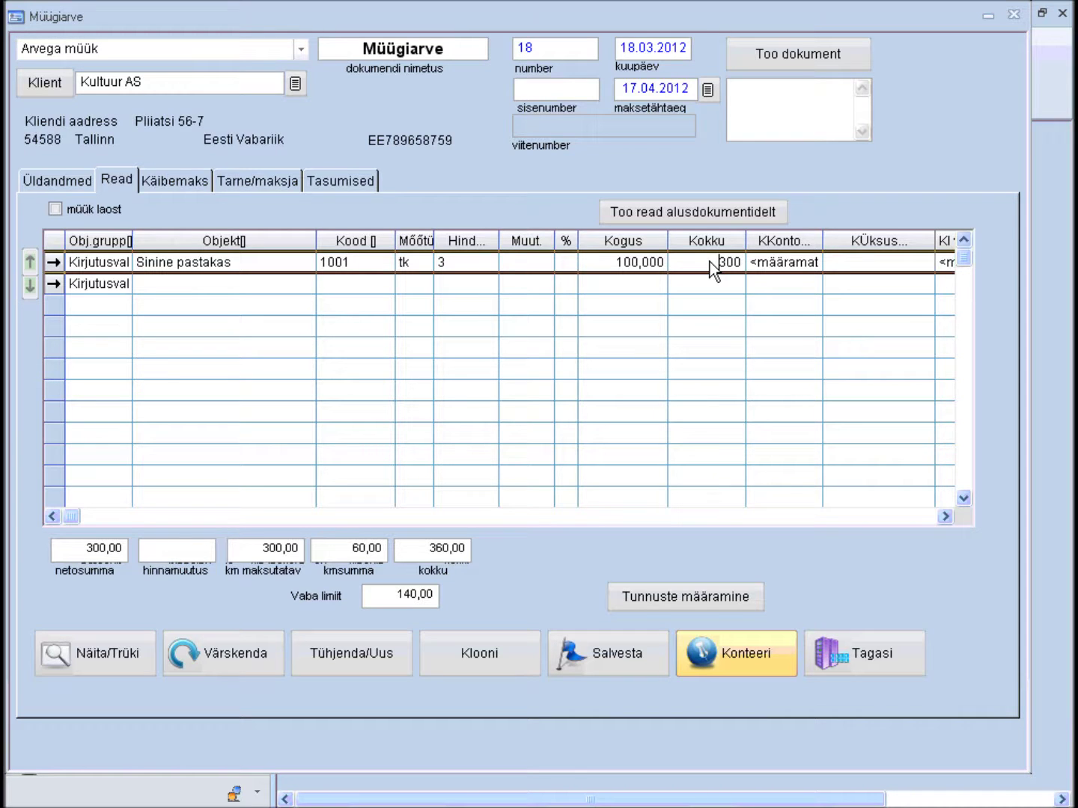
click(749, 658)
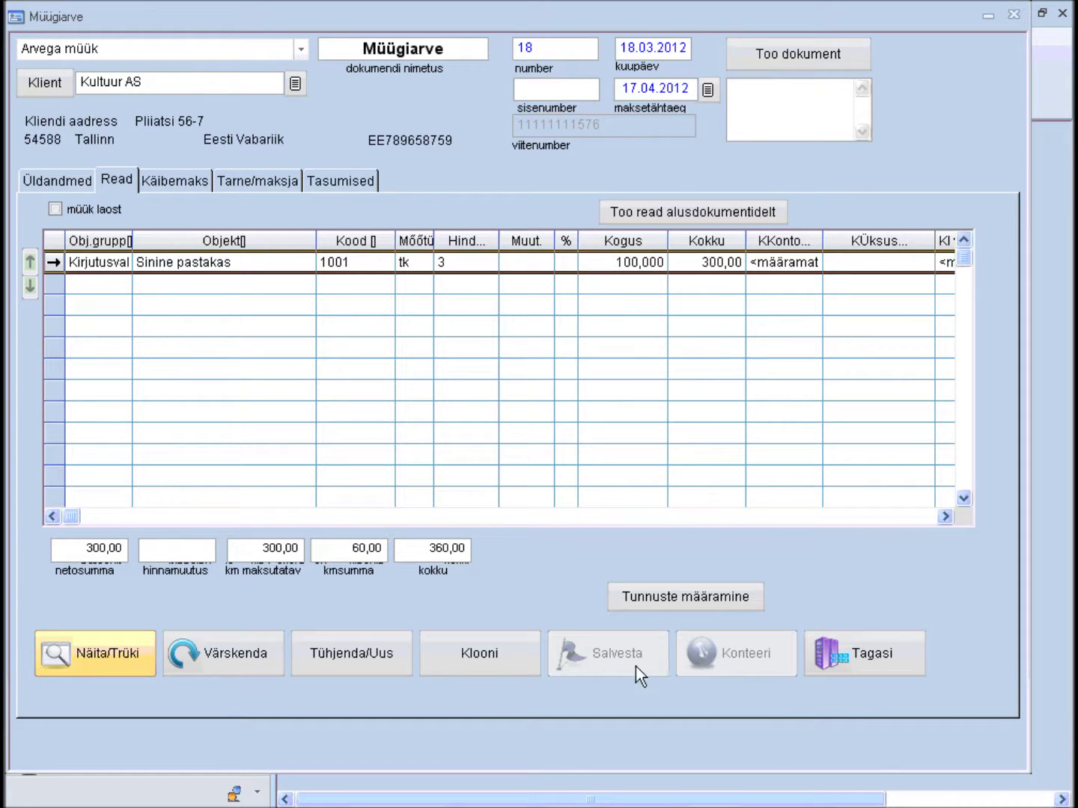
- Preview the invoice printout down to its footer, fit the whole page in the window, and close the preview
click(122, 664)
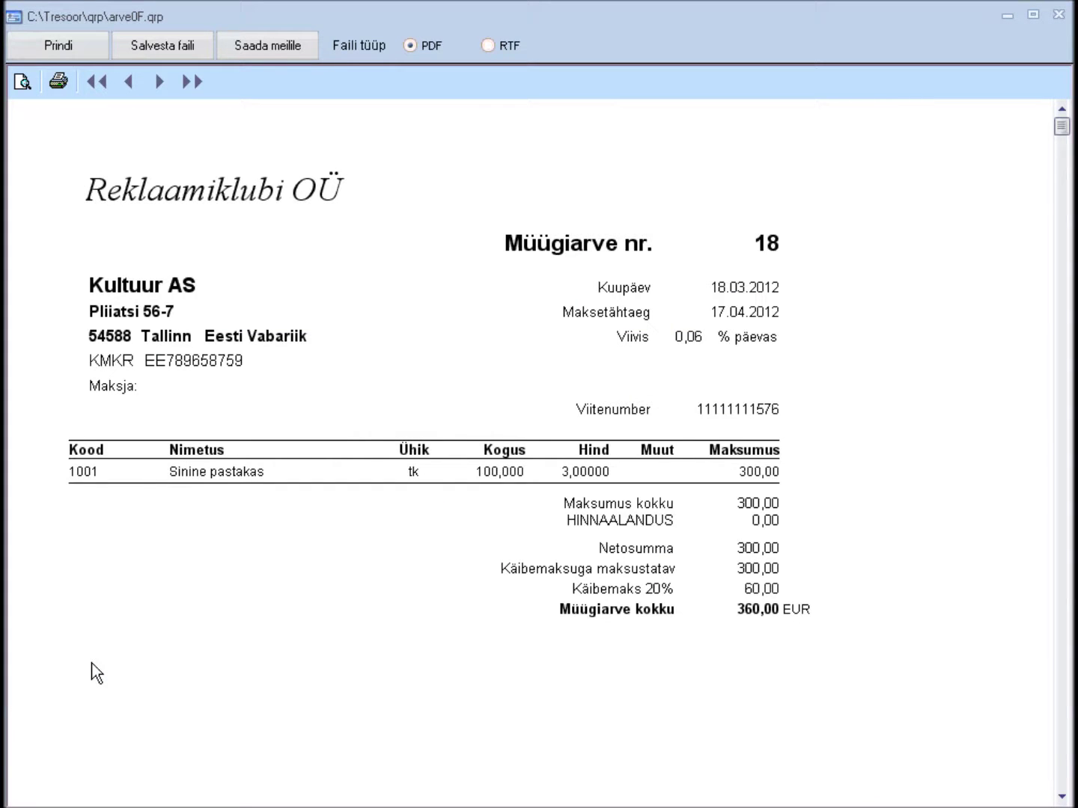
scroll(96, 664, down, 5)
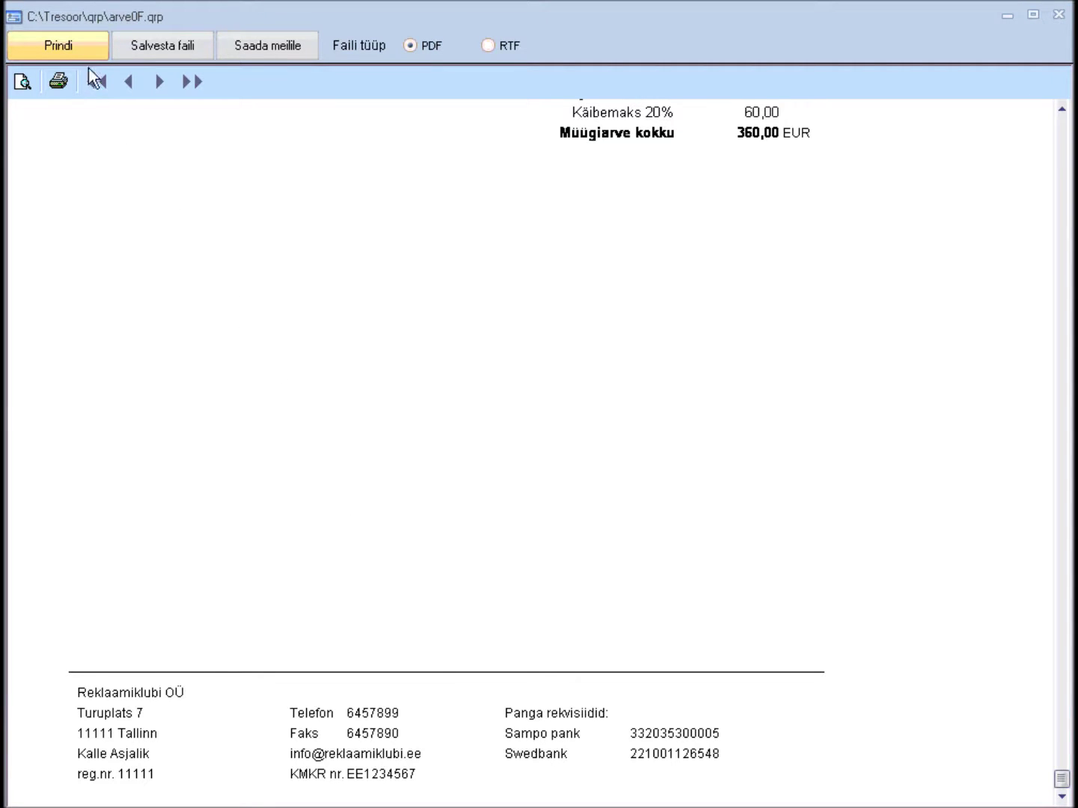
key(Tab)
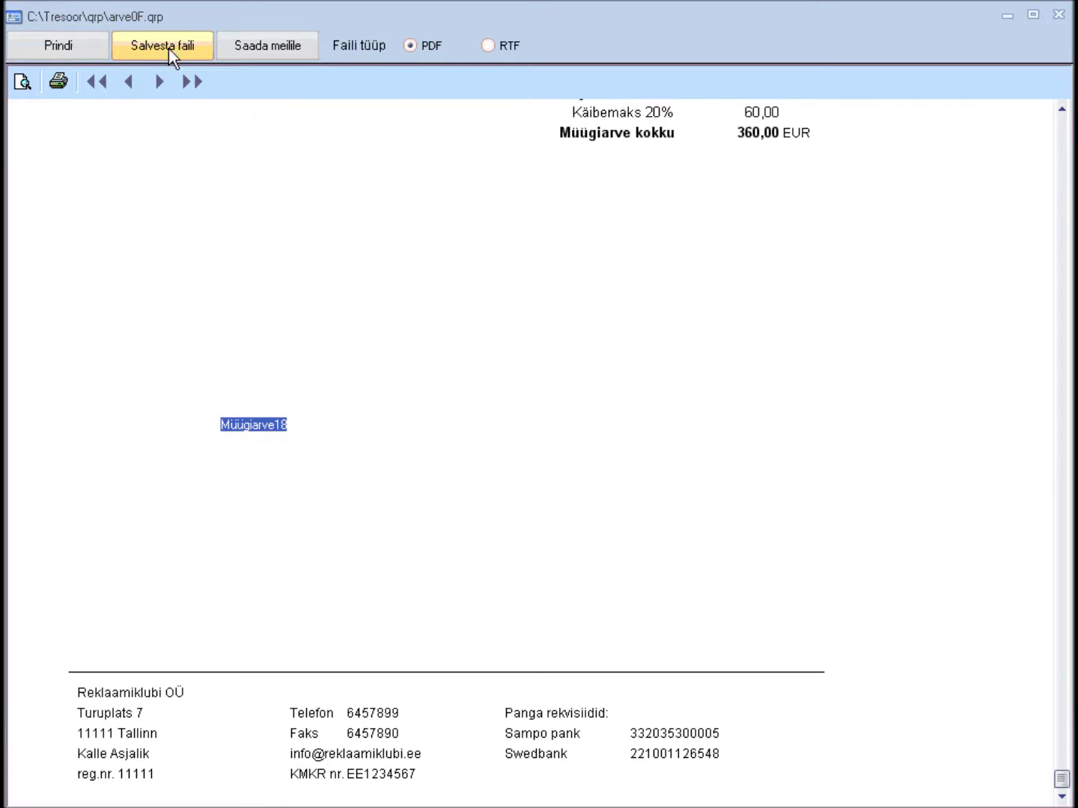
key(Tab)
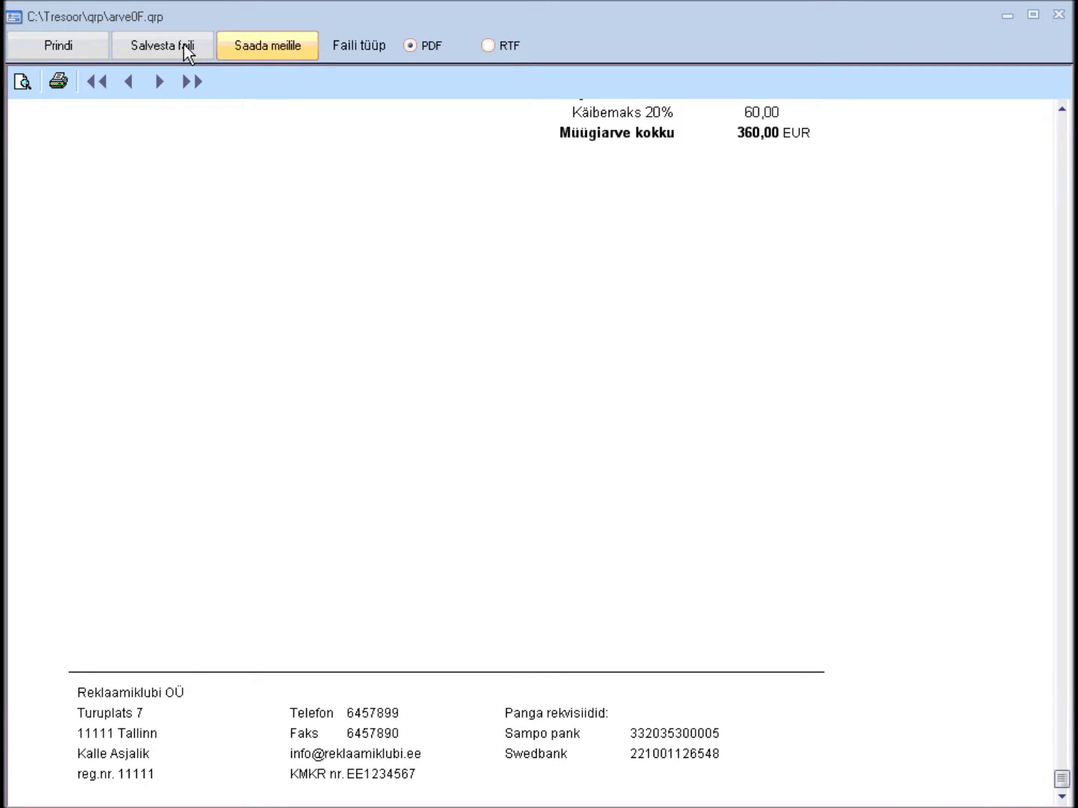
key(Tab)
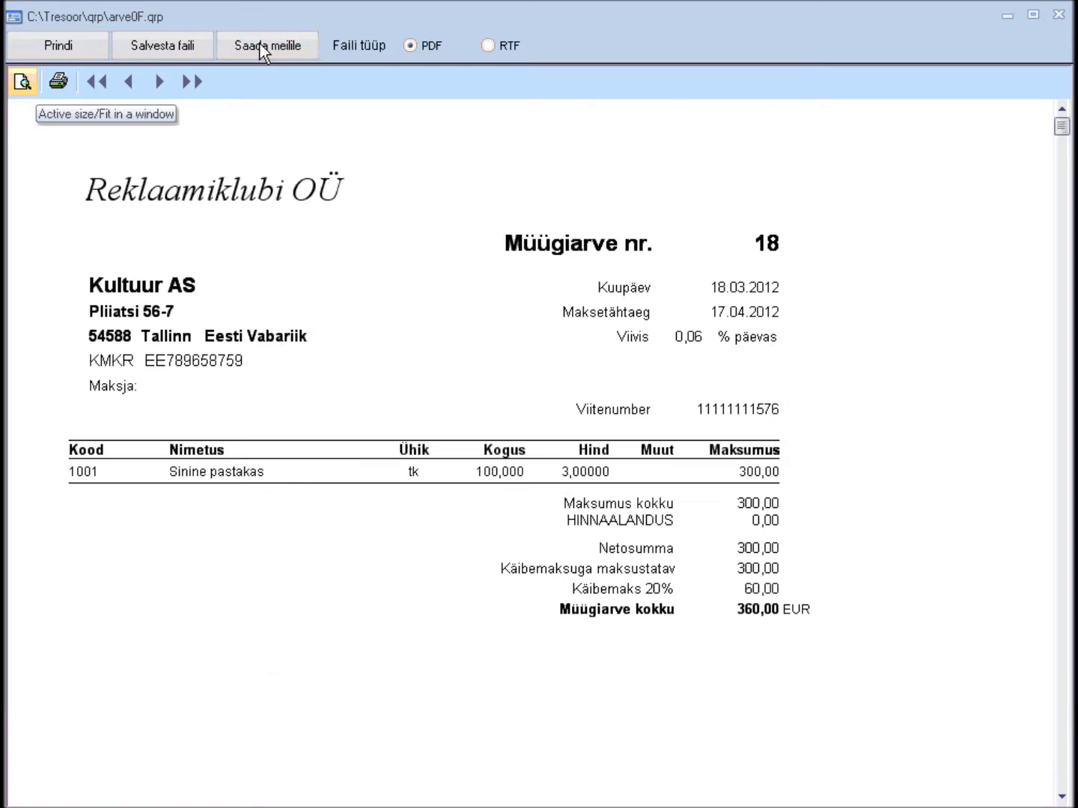
click(33, 87)
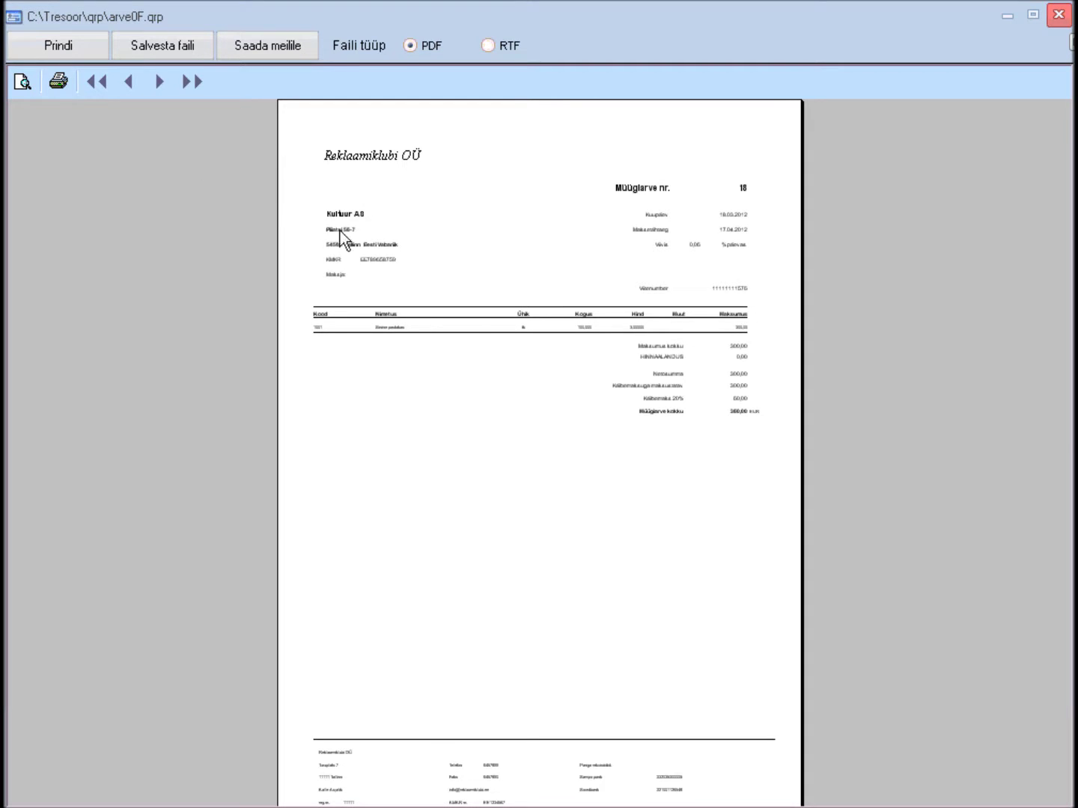
key(Escape)
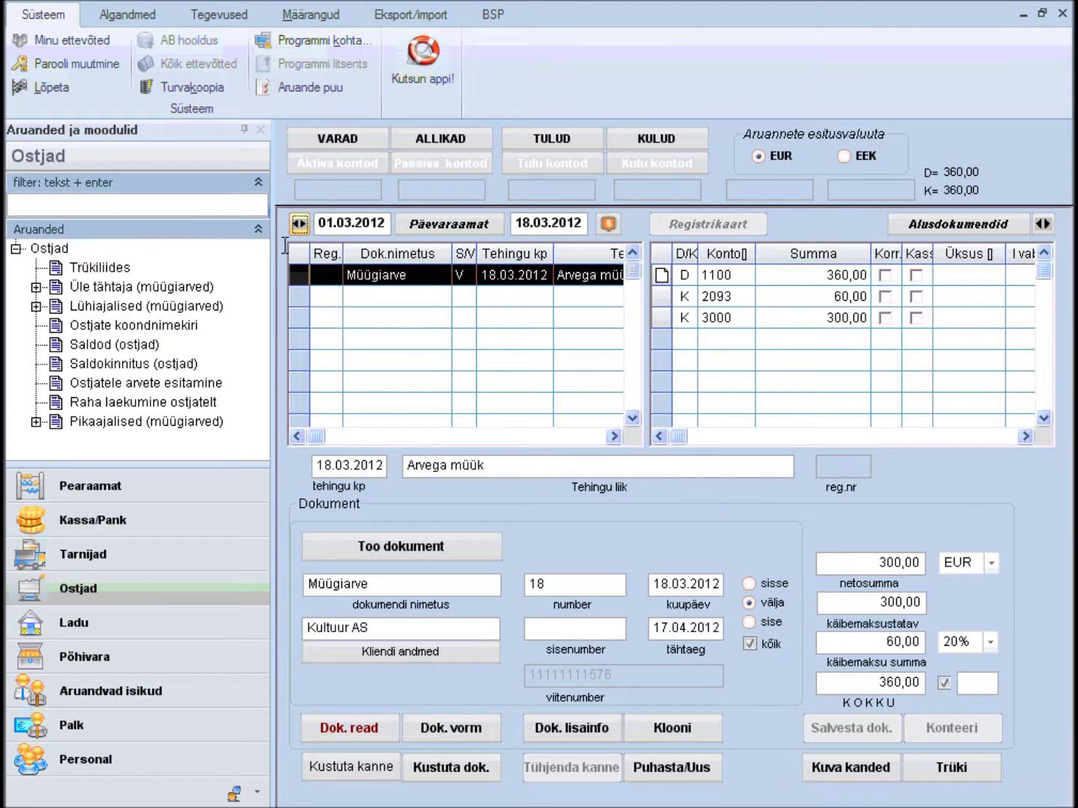
- Examine the invoice's ledger entries, hiding and restoring the entry rows and selecting the debit row for account 1100
click(296, 225)
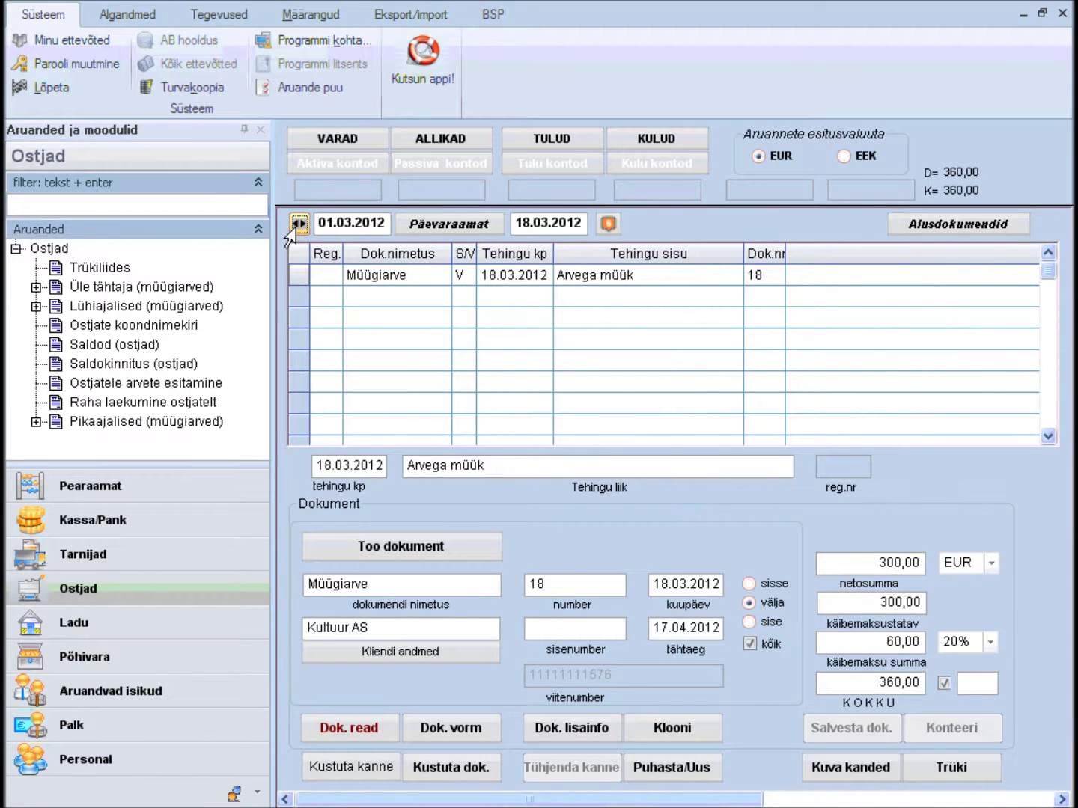
click(297, 226)
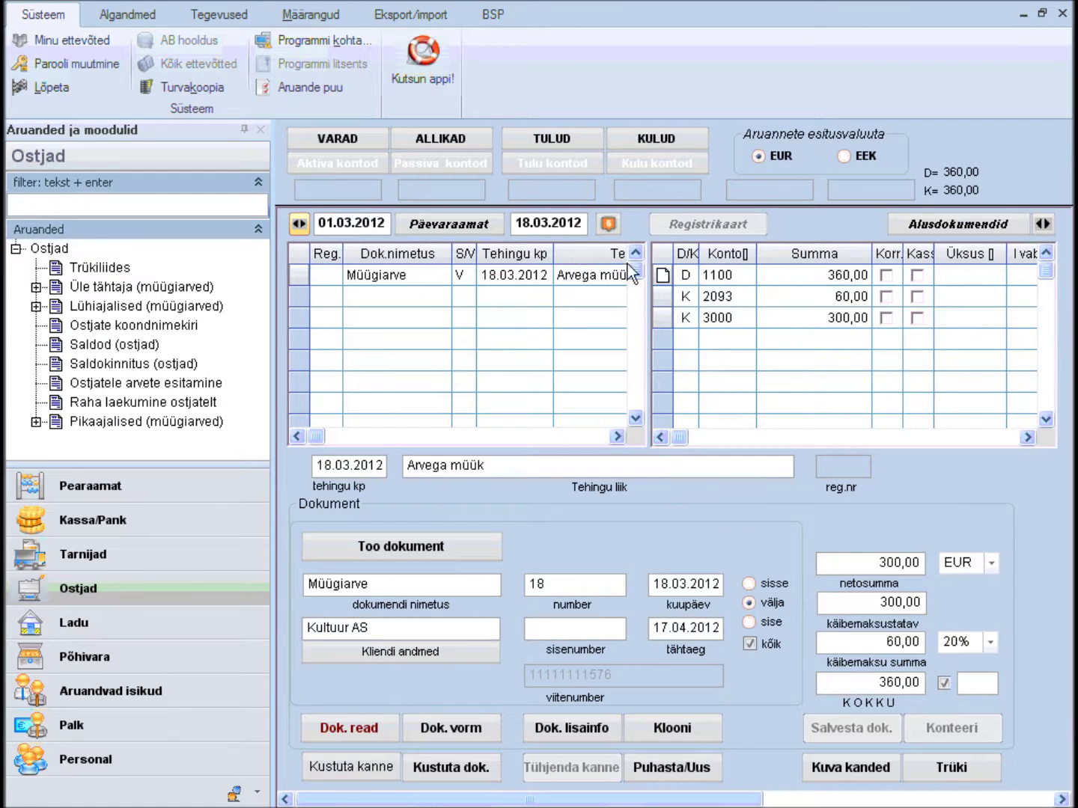
click(710, 277)
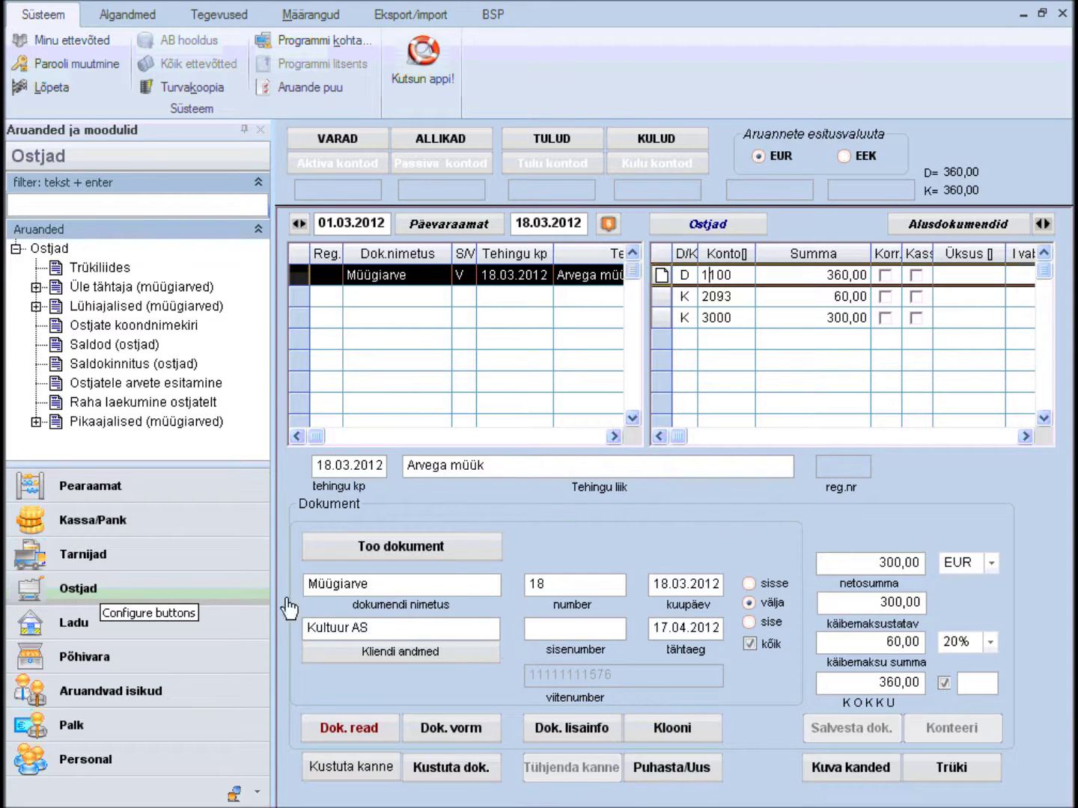
- Return to the Ostjad module and open the list of sales invoices
click(100, 586)
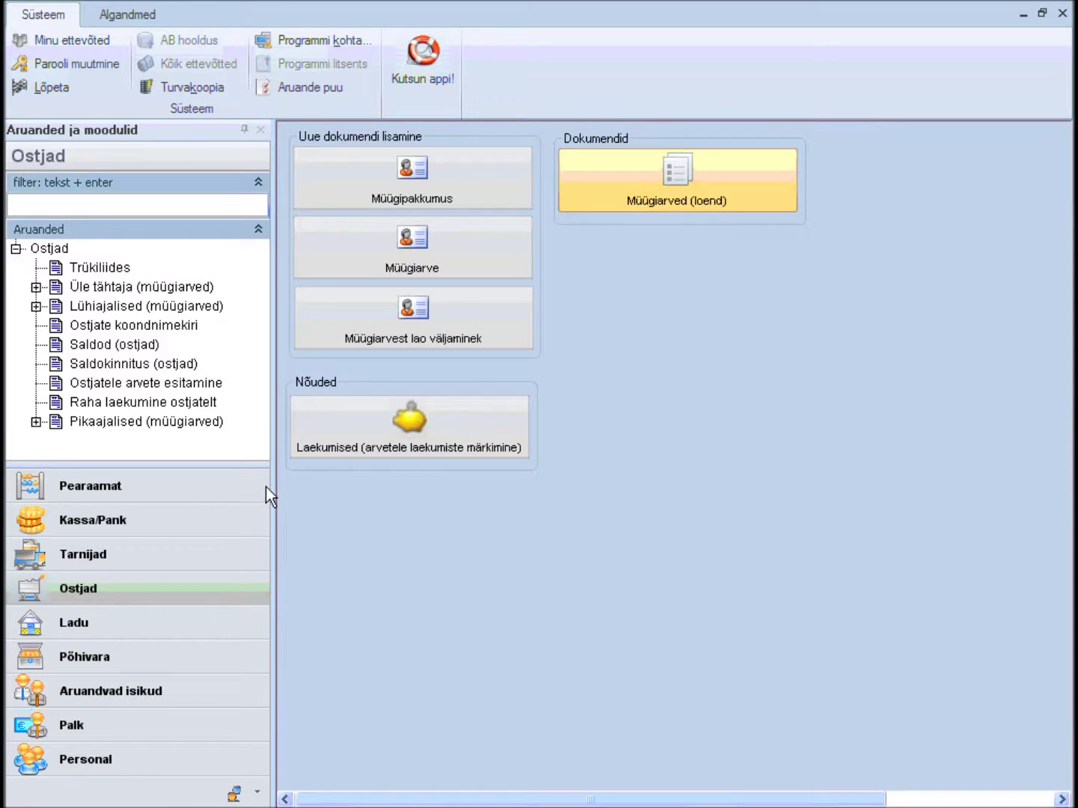
click(695, 206)
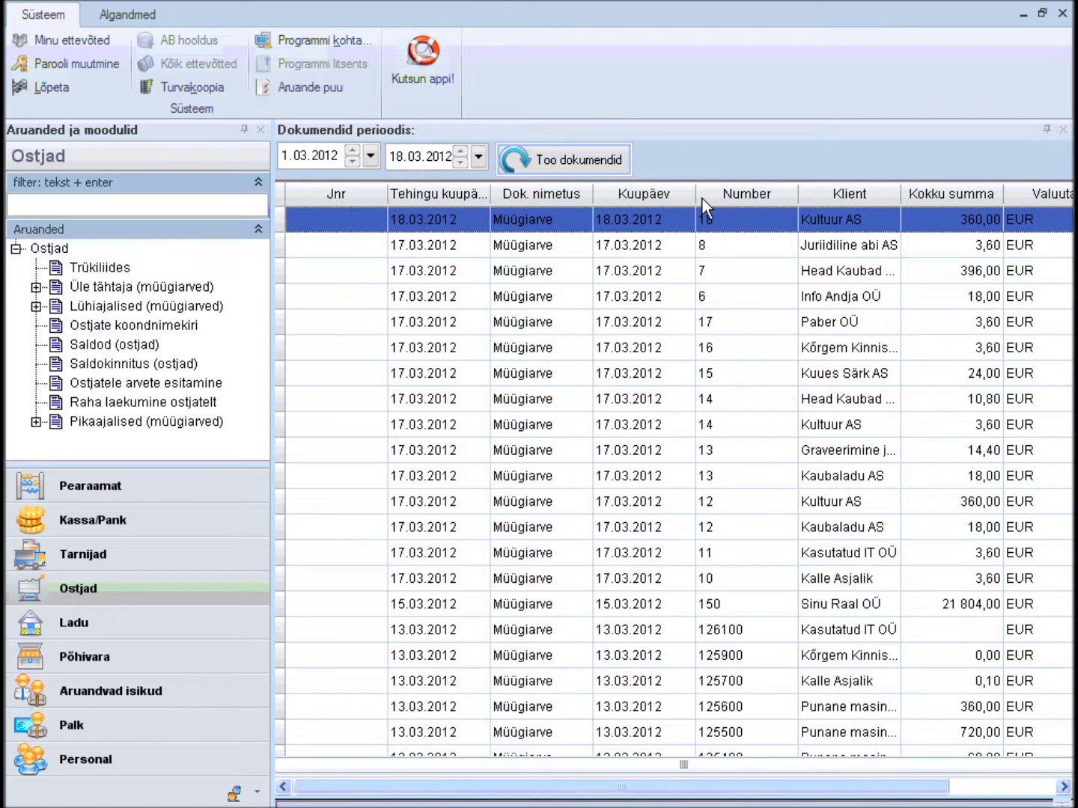